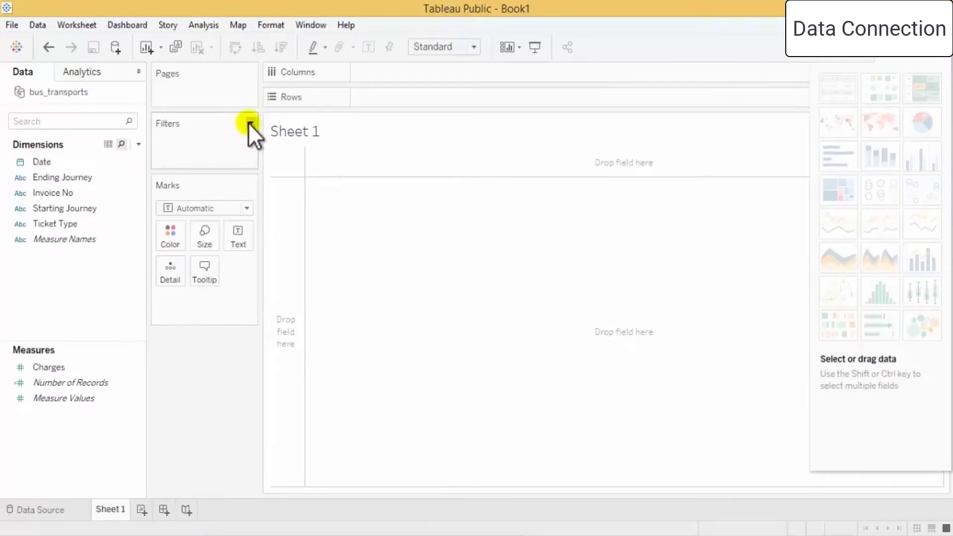
Peek at the filters area options, then add Sheet 2 and Sheet 3 and delete both
left_click(250, 123)
left_click(205, 81)
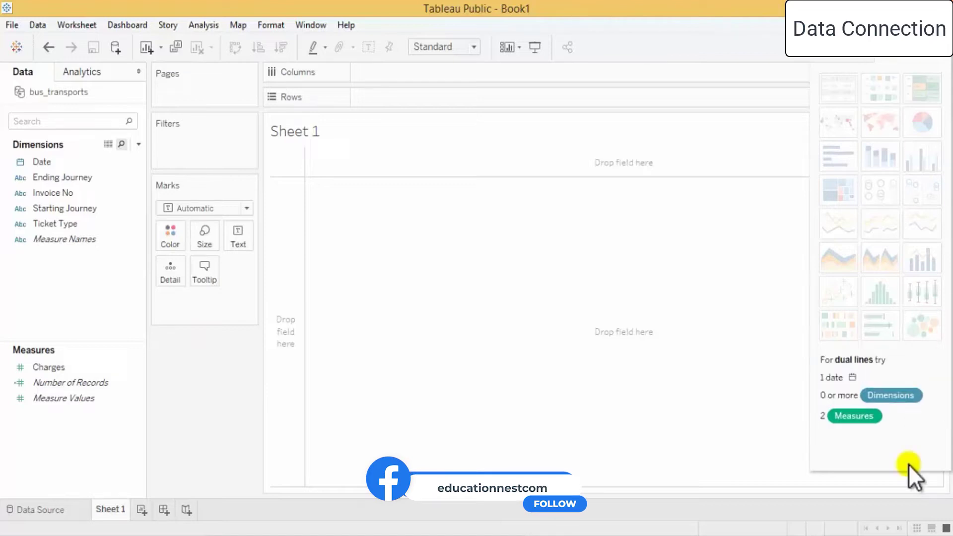
left_click(143, 511)
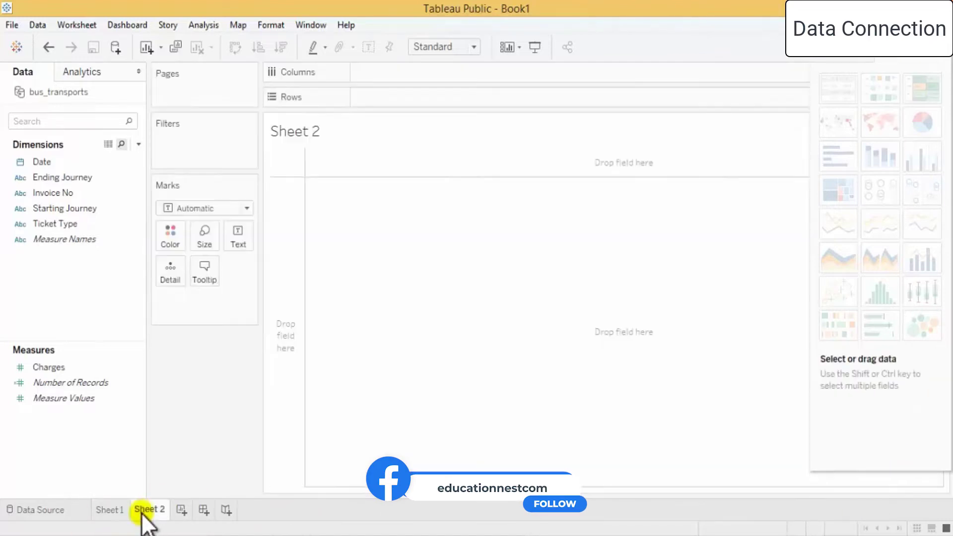
left_click(180, 511)
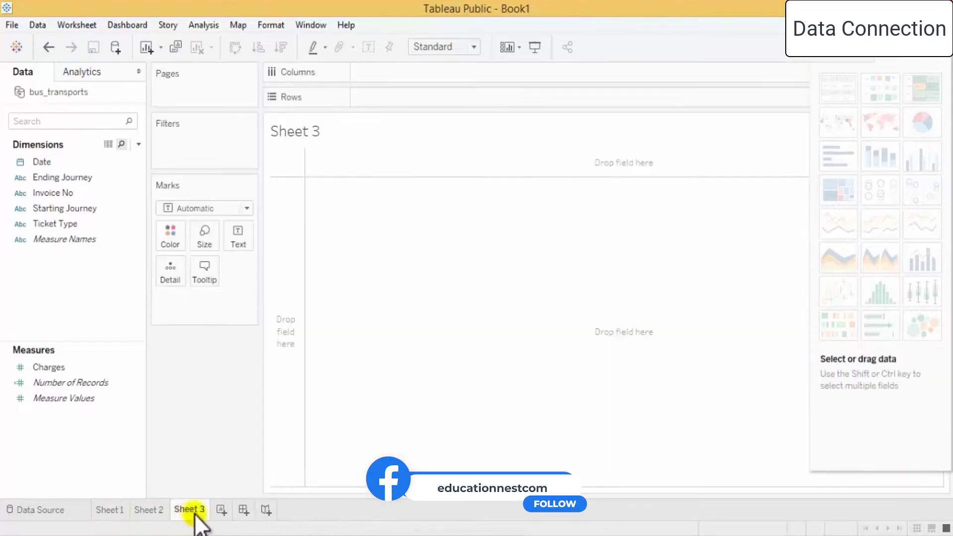
right_click(199, 511)
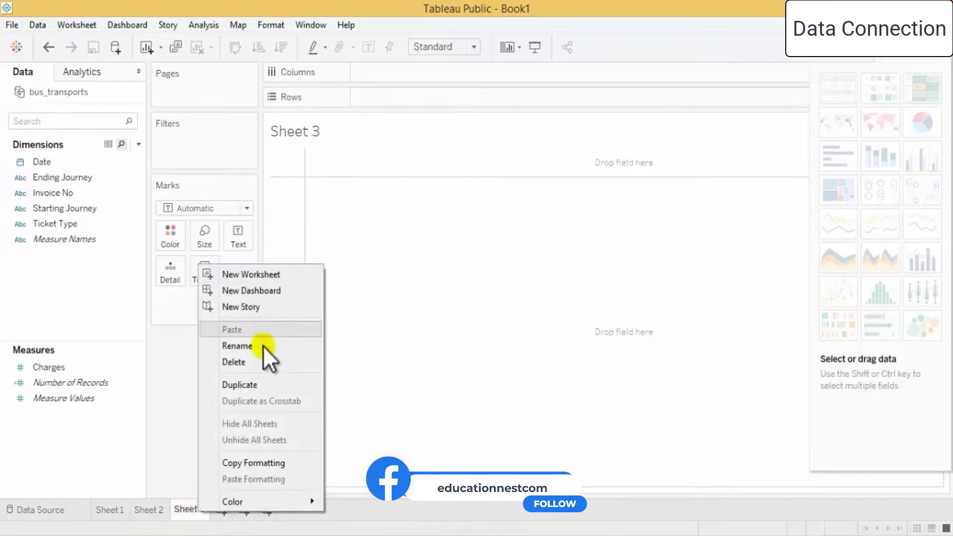
left_click(263, 363)
right_click(161, 510)
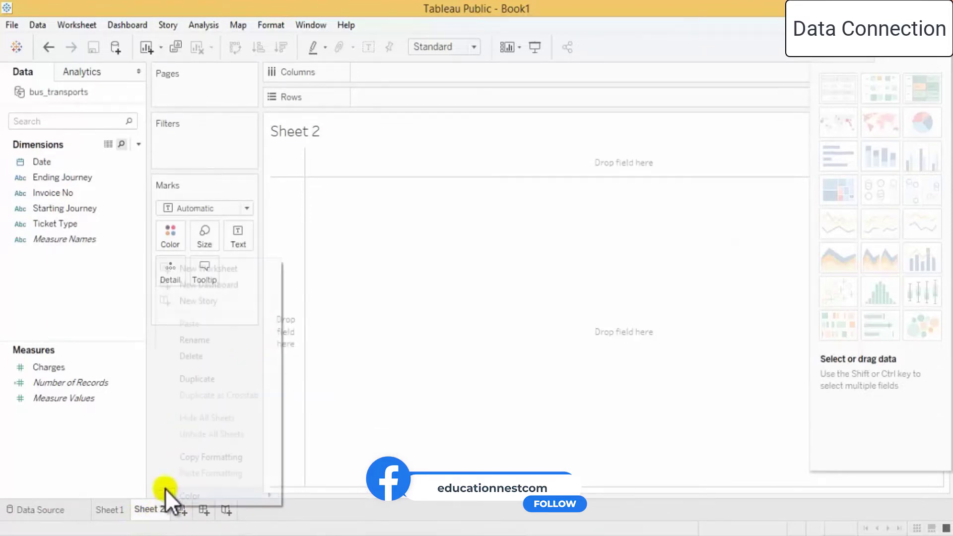
left_click(193, 357)
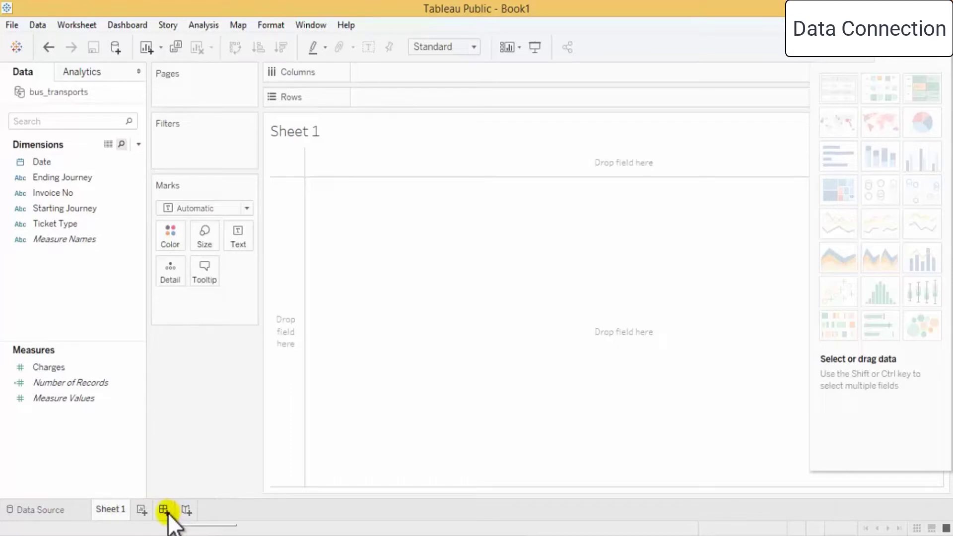
Create Dashboard 1 and Story 1, then delete each of them
left_click(166, 513)
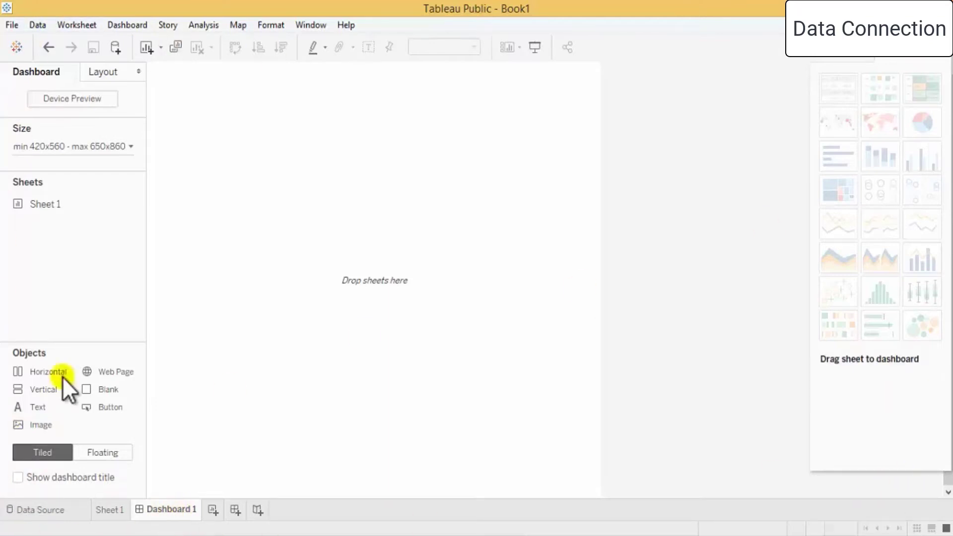
right_click(168, 509)
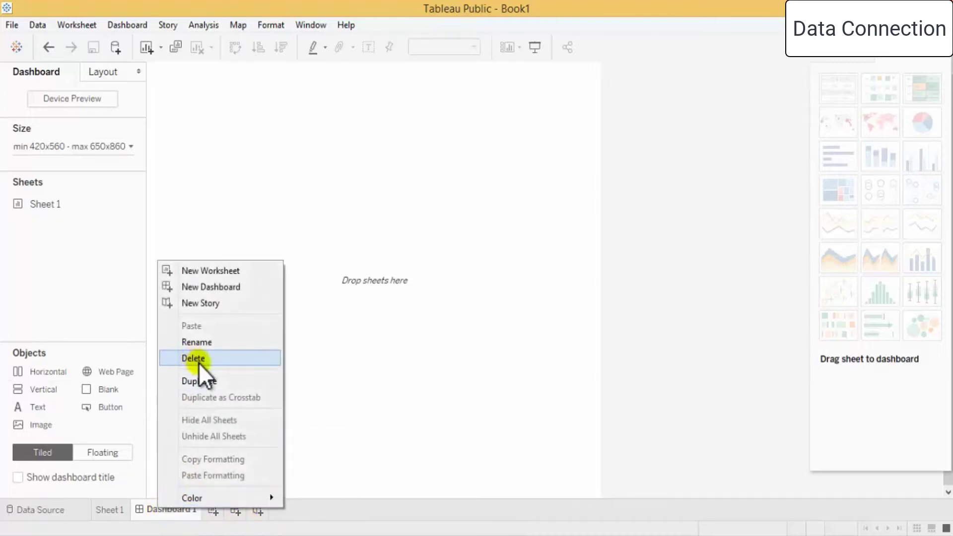
left_click(196, 358)
left_click(188, 510)
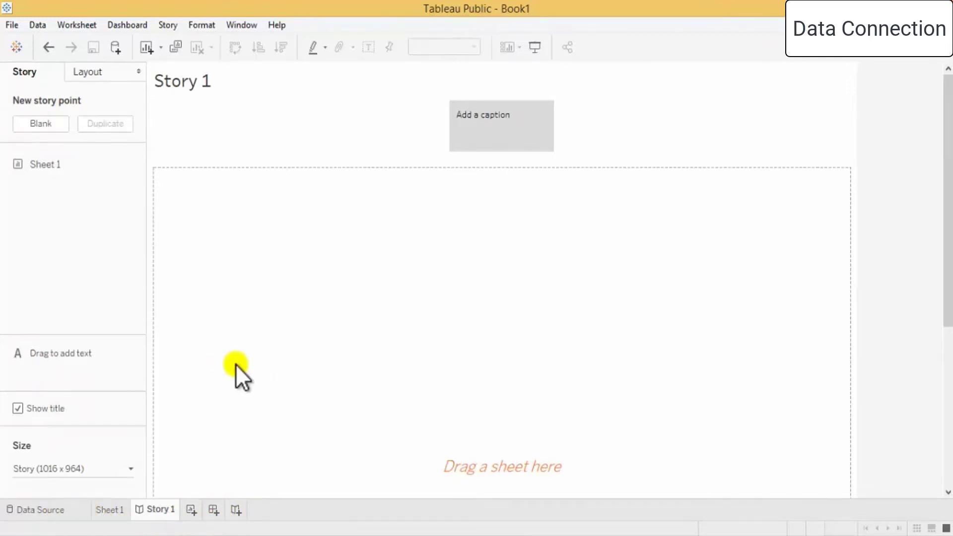
scroll(238, 379, "down", 1)
scroll(238, 379, "up", 1)
right_click(162, 508)
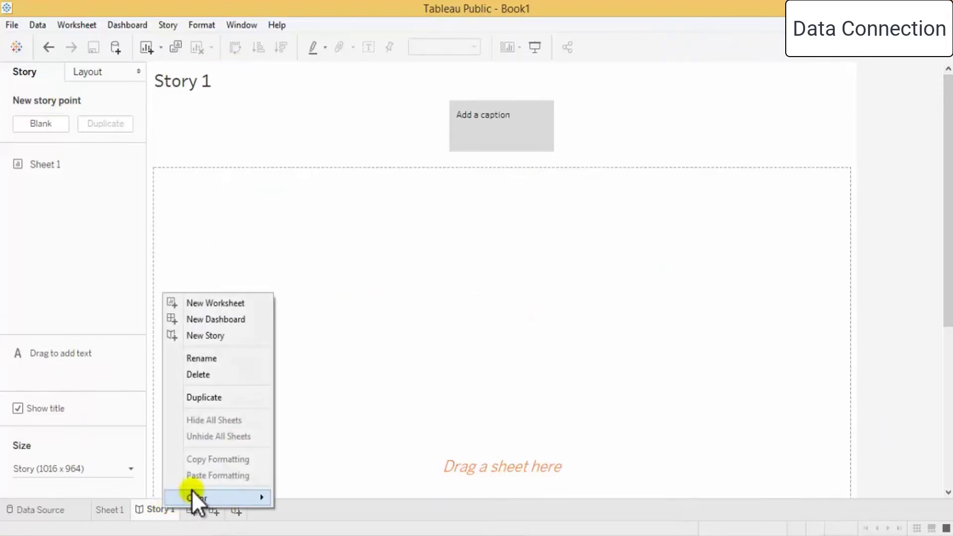
left_click(196, 373)
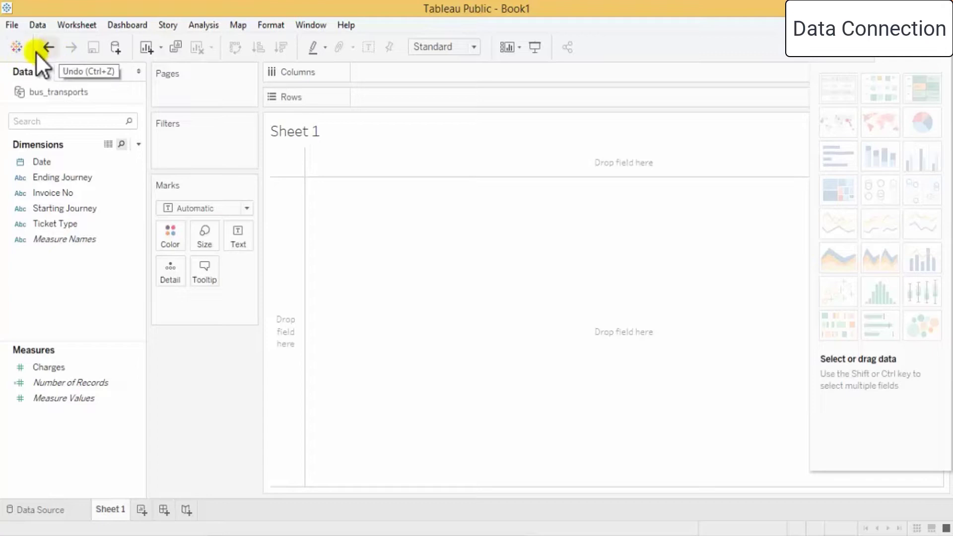
Toggle the Start Page on and off with the Tableau logo, ending on Sheet 1 with the File menu shown
left_click(16, 47)
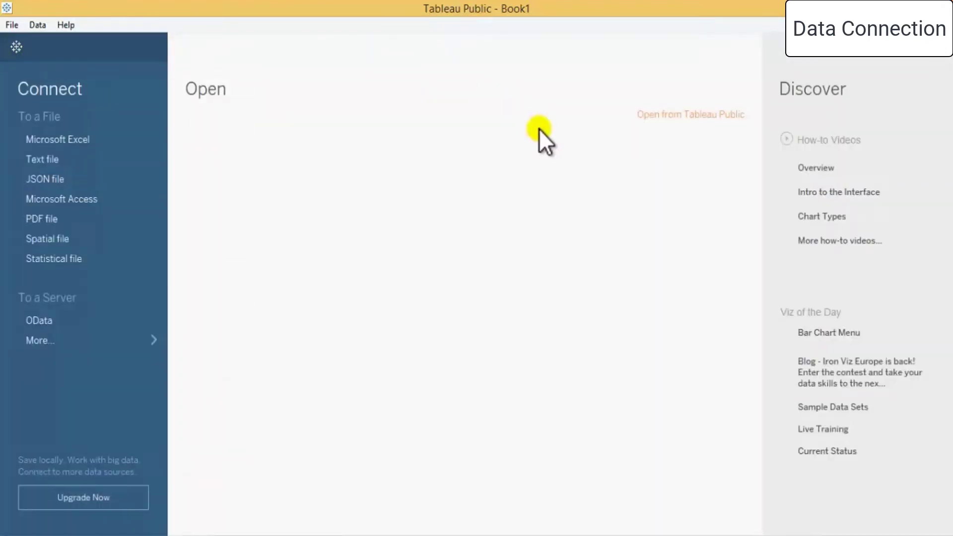
left_click(13, 48)
left_click(14, 49)
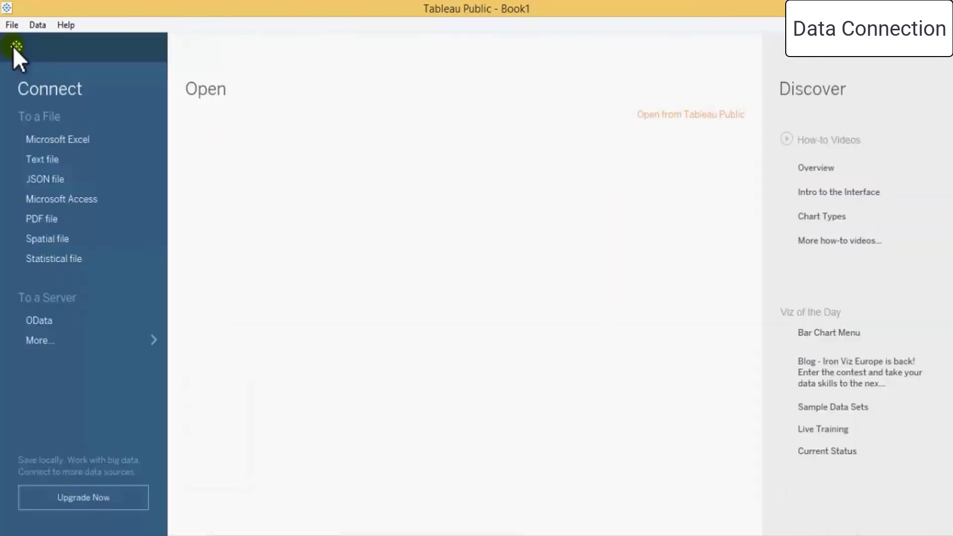
left_click(16, 47)
left_click(16, 49)
left_click(17, 50)
left_click(16, 49)
left_click(17, 50)
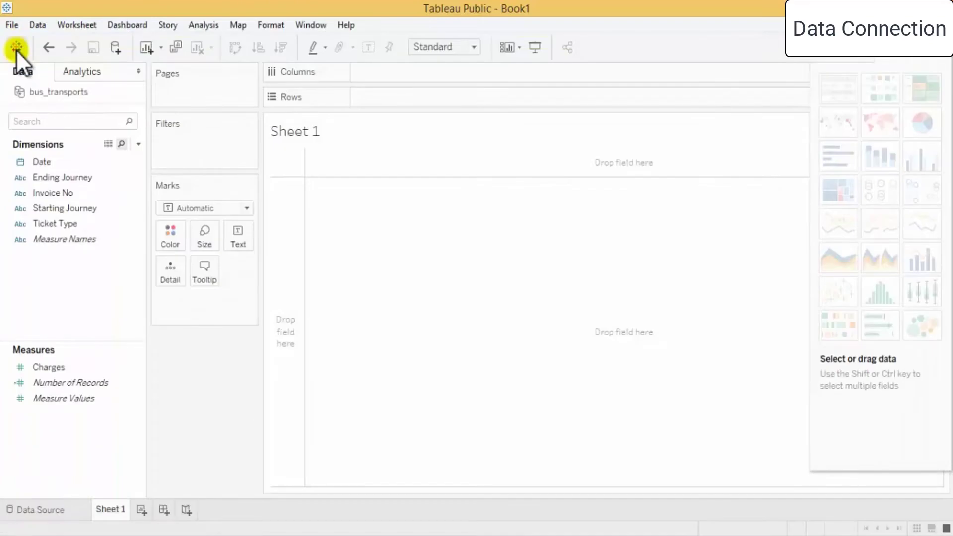
left_click(17, 50)
left_click(16, 49)
left_click(13, 25)
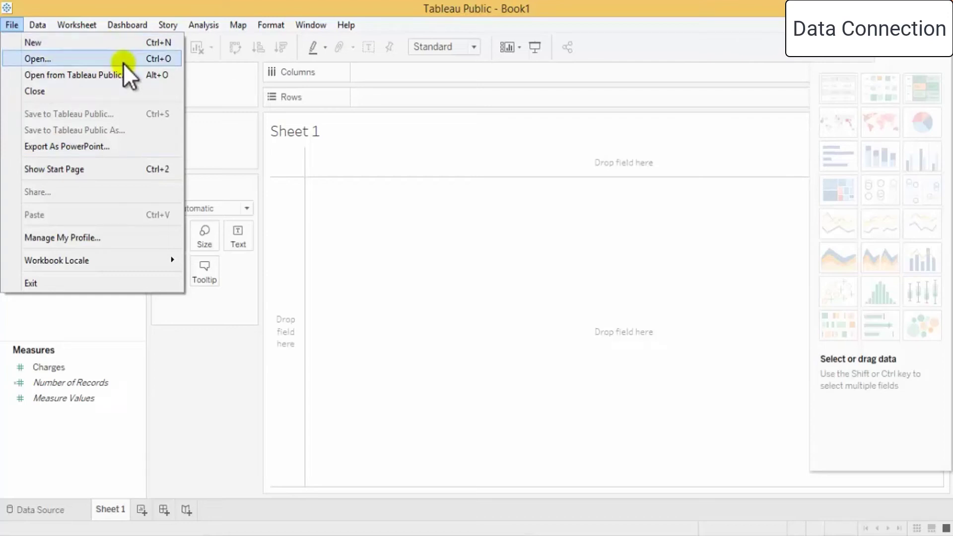
Close the File menu and show the bus_transports submenu under Data
left_click(418, 322)
left_click(37, 25)
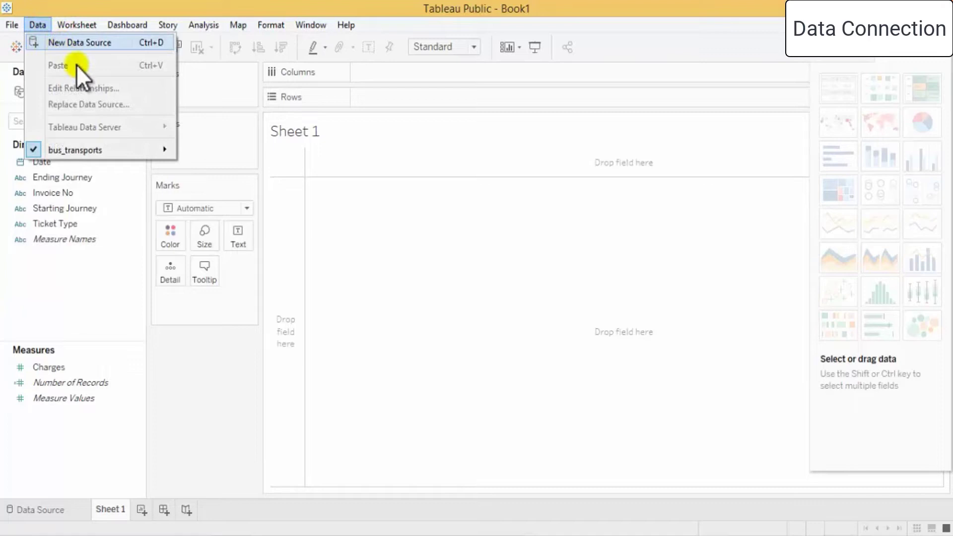
mouse_move(133, 147)
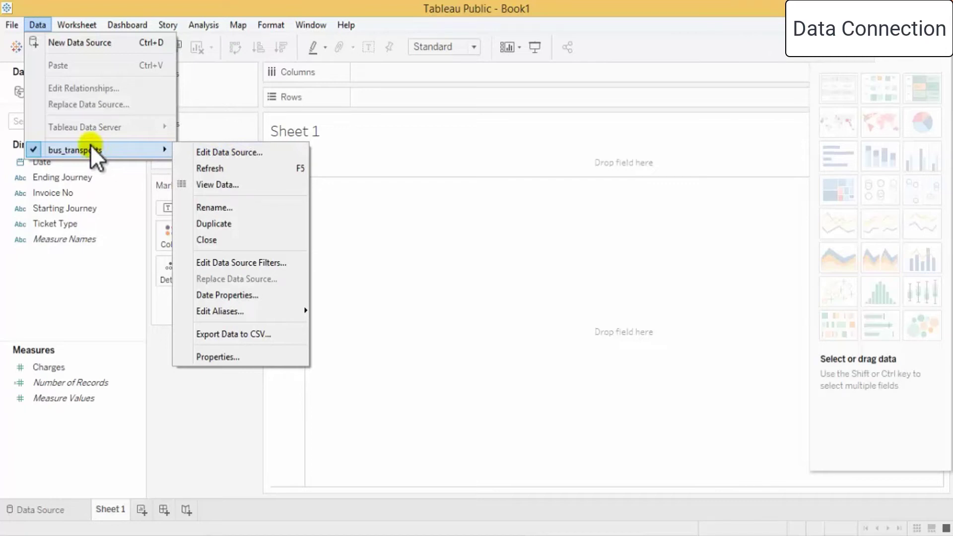
Rename the bus_transports data source to bus_transport through Data > Rename
left_click(215, 210)
left_click(456, 260)
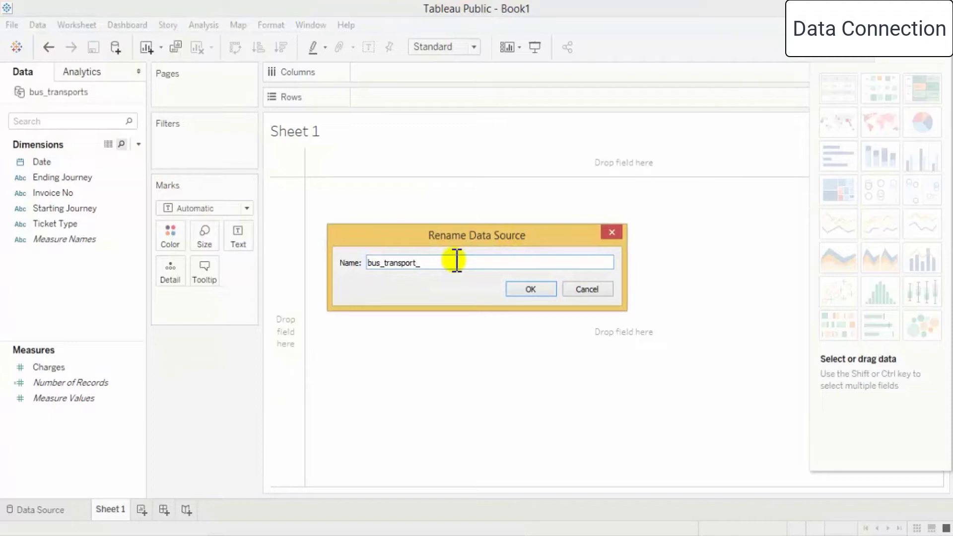
left_click(545, 288)
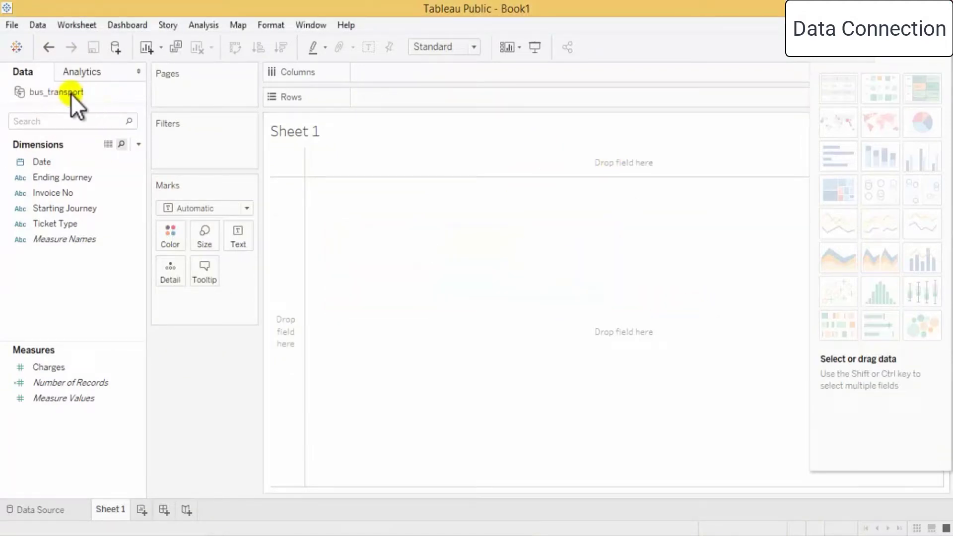
left_click(38, 24)
mouse_move(90, 28)
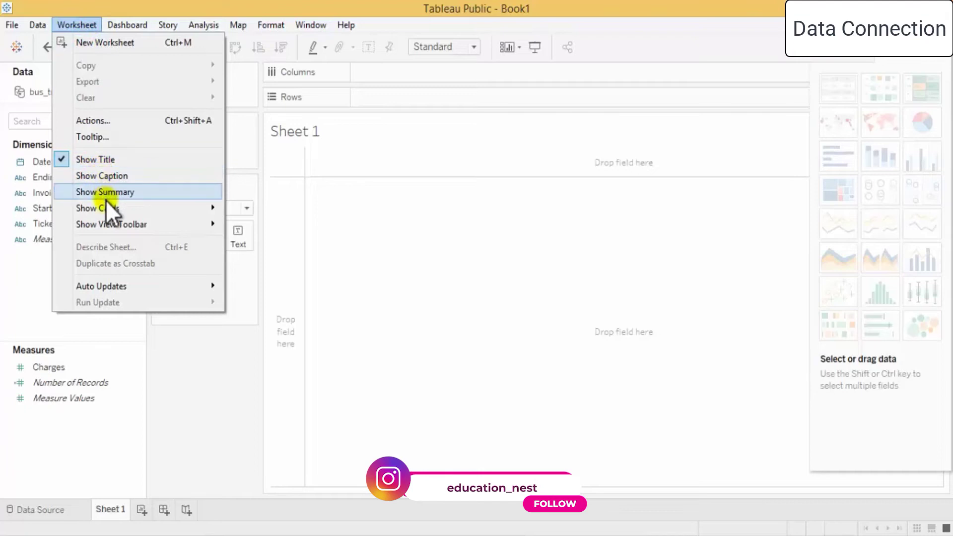
Browse Worksheet, Dashboard, Story and Analysis menus, viewing Percentage Of, Stack Marks, Table Layout, Special Values and Totals
mouse_move(115, 207)
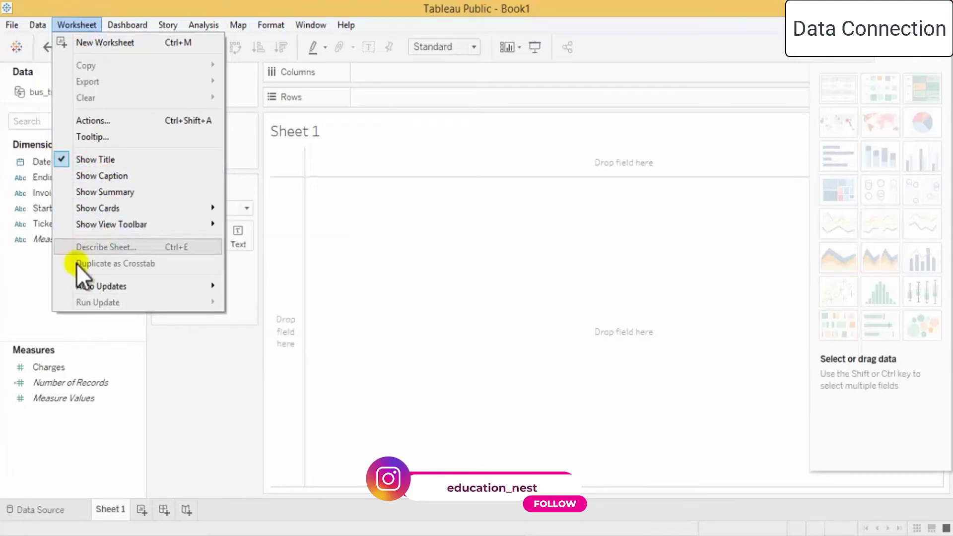
mouse_move(135, 25)
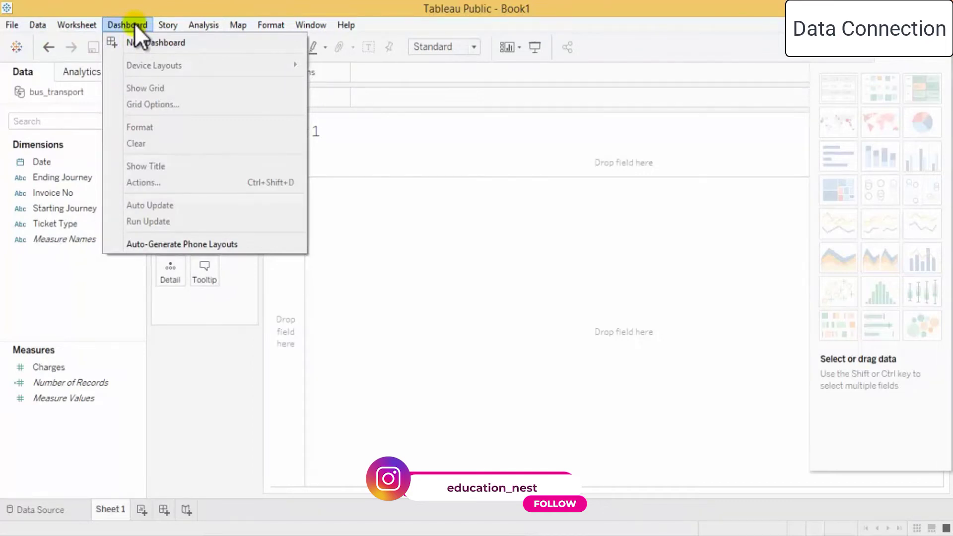
mouse_move(178, 27)
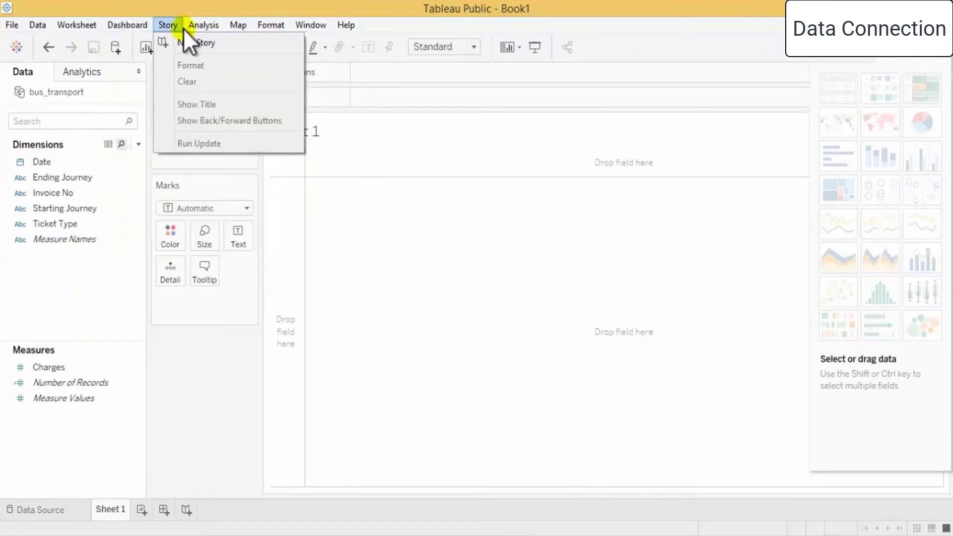
mouse_move(210, 28)
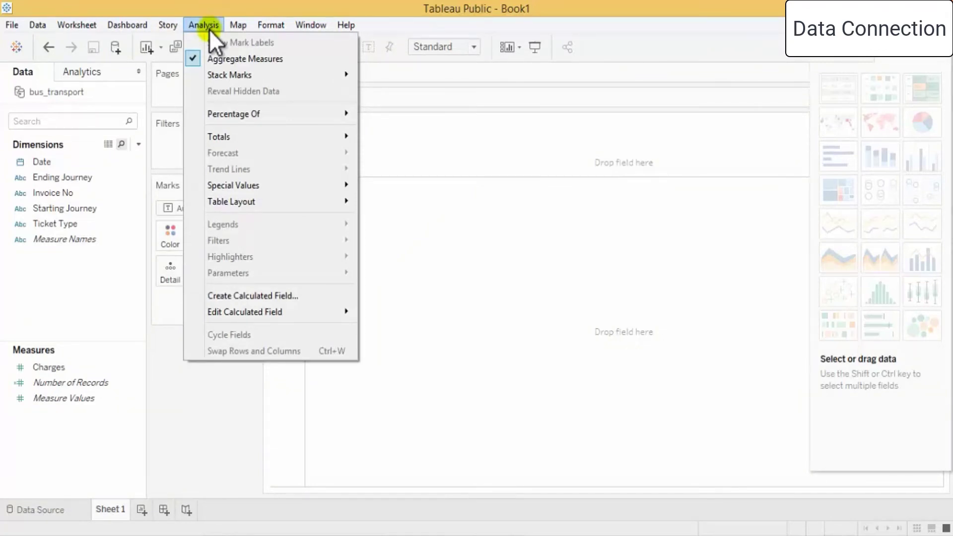
mouse_move(240, 114)
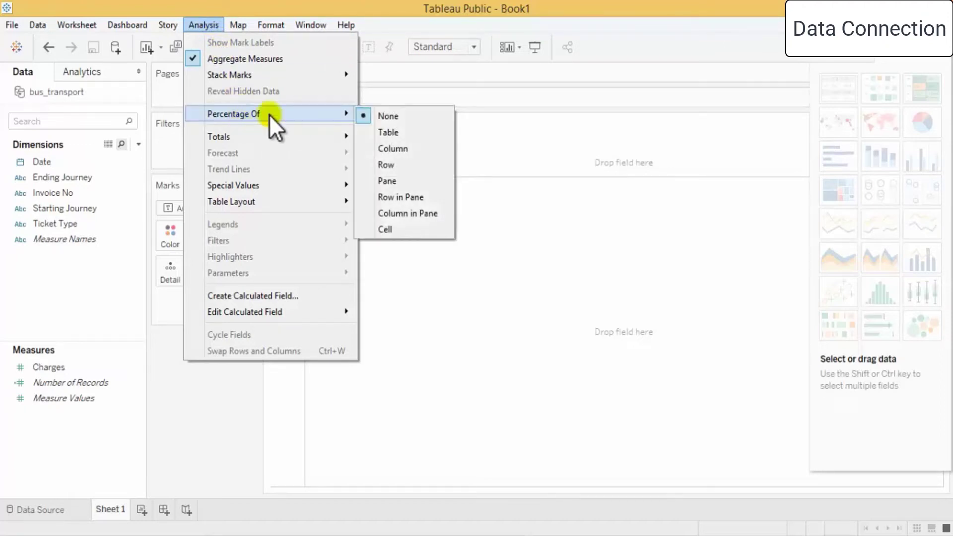
mouse_move(240, 77)
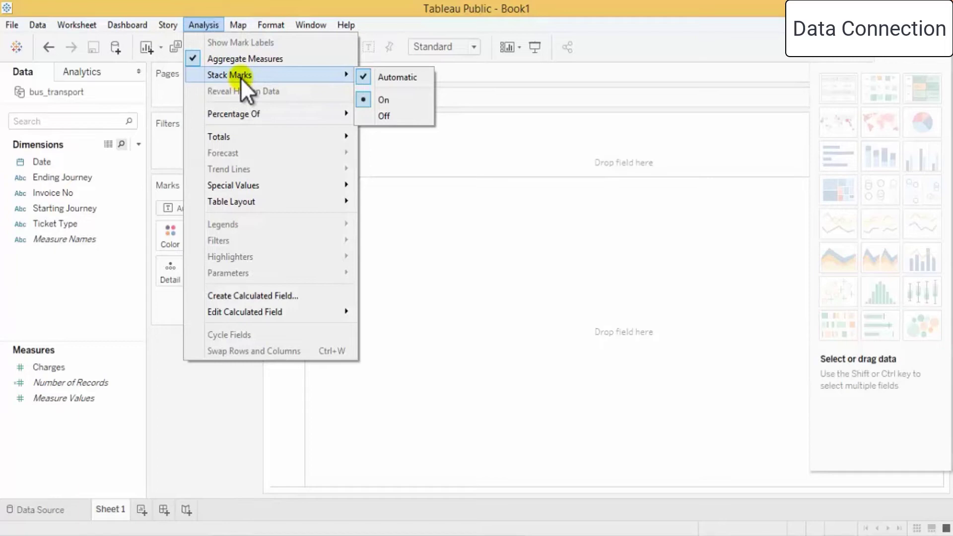
mouse_move(273, 205)
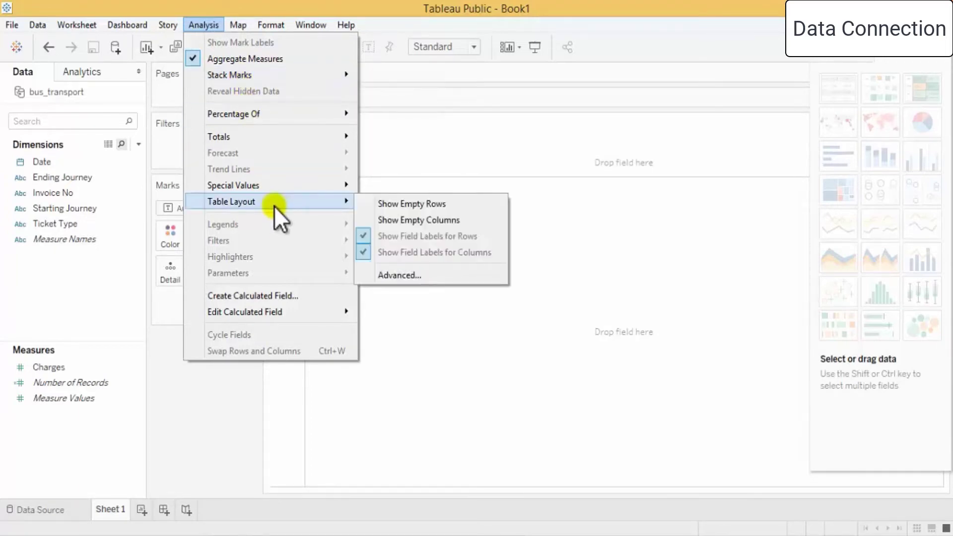
mouse_move(277, 186)
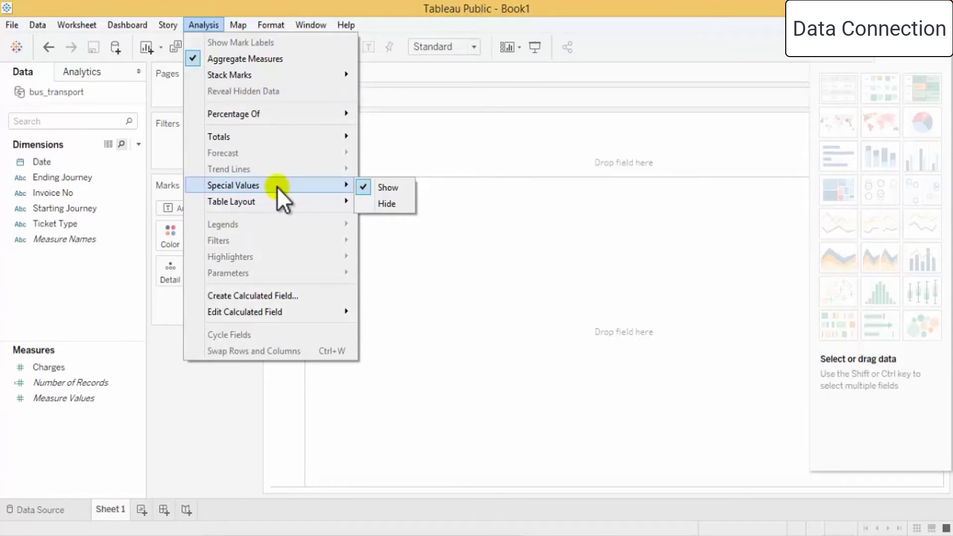
mouse_move(263, 141)
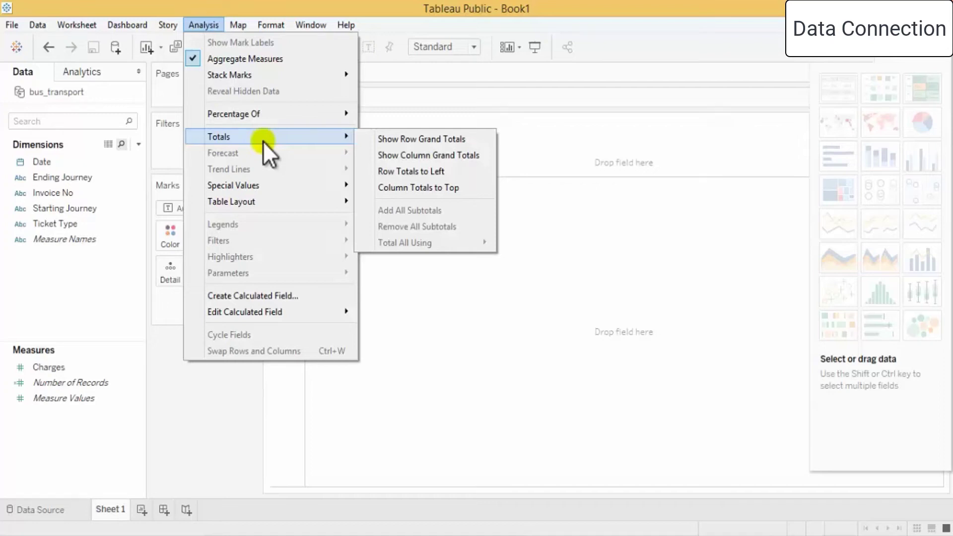
Start a calculated field and enter the formula [Charges]+ [Charges] using autocomplete
left_click(290, 294)
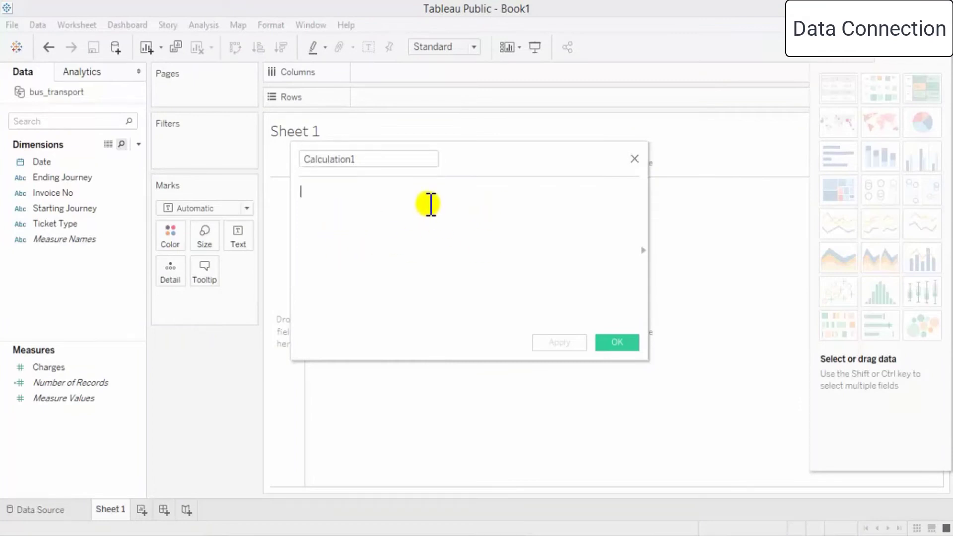
type("ch")
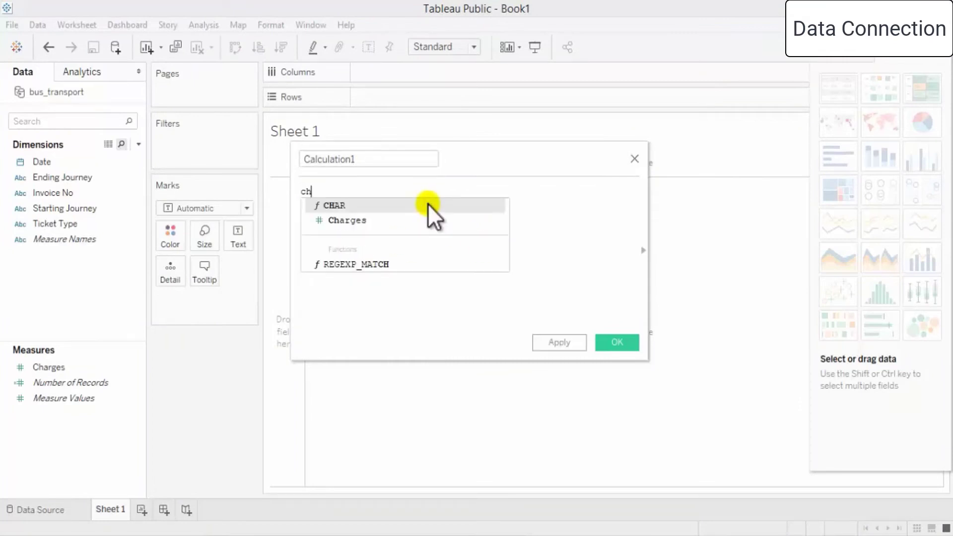
key("Down")
key("Return")
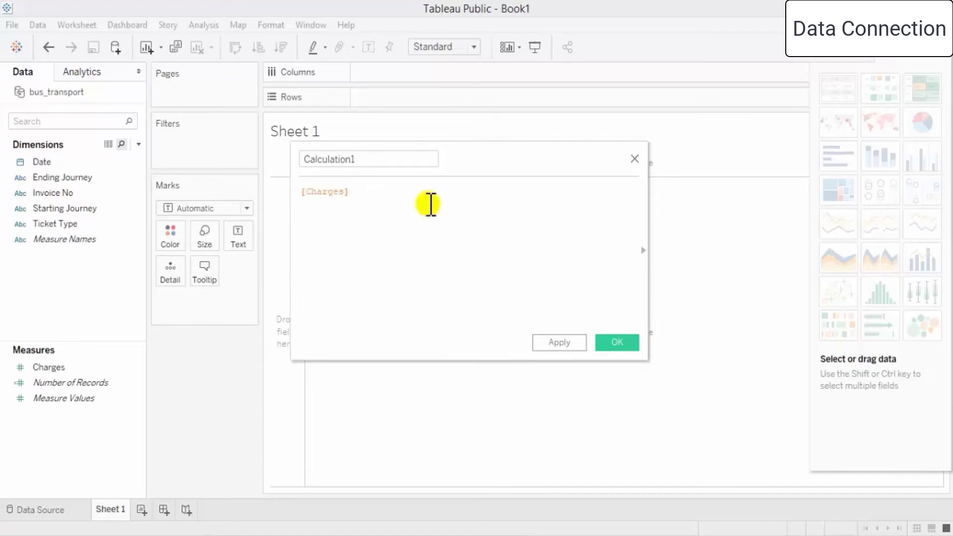
type("+")
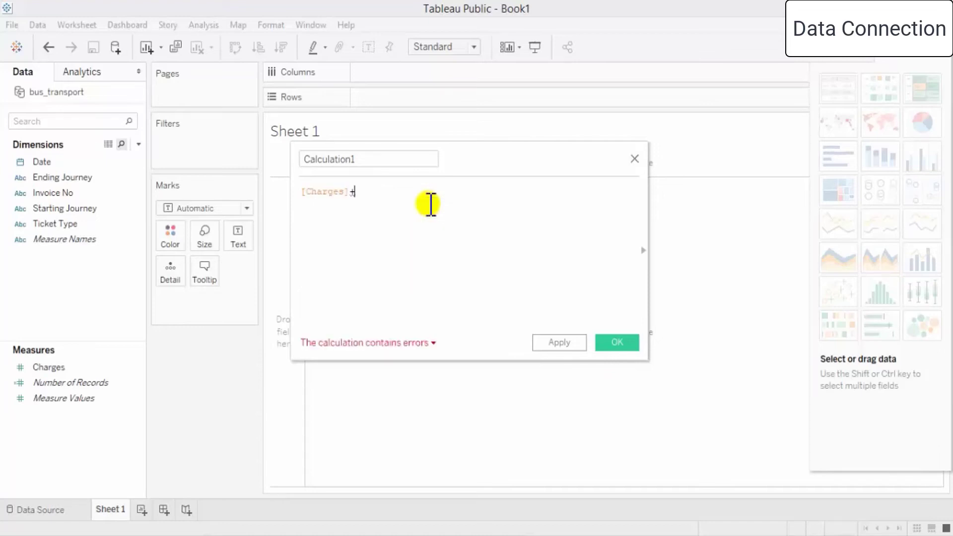
type("meas")
key("BackSpace")
key("BackSpace")
key("BackSpace")
key("BackSpace")
type("Cha")
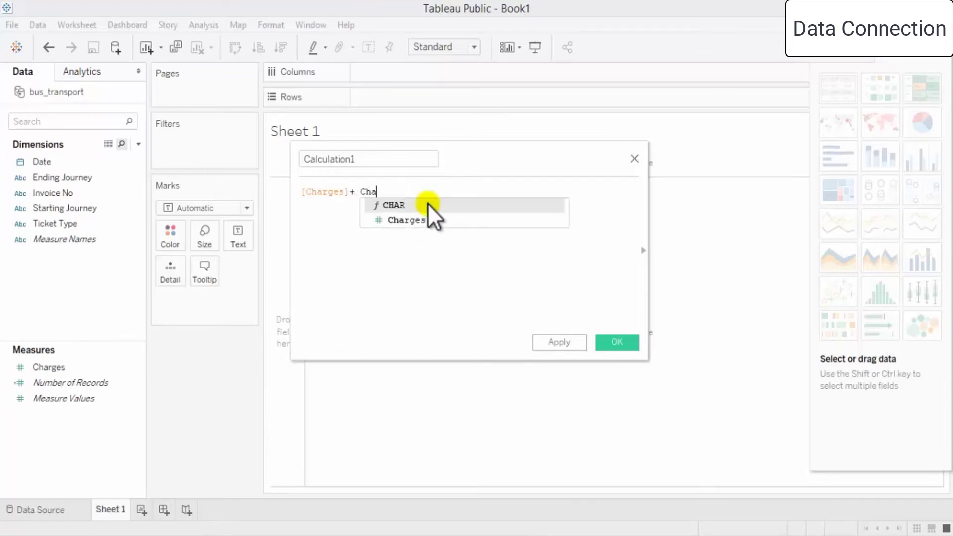
key("Return")
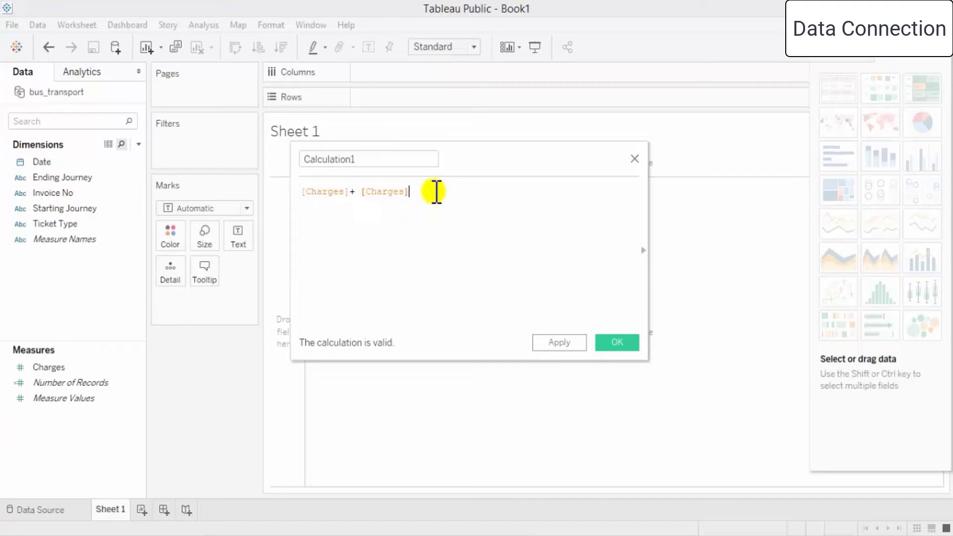
Apply the formula to add Calculation1 to the measures and close the editor
left_click(98, 398)
left_click(99, 439)
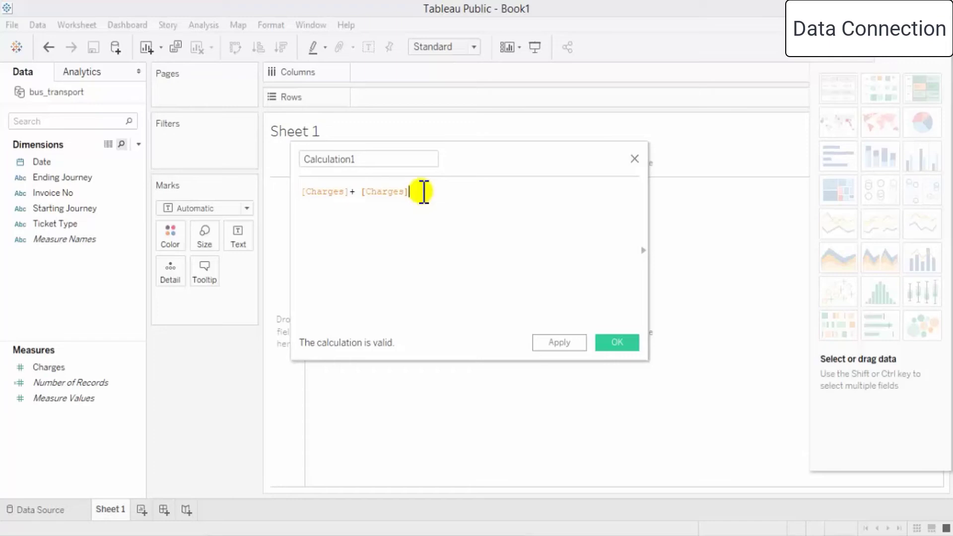
triple_click(387, 191)
left_click(551, 343)
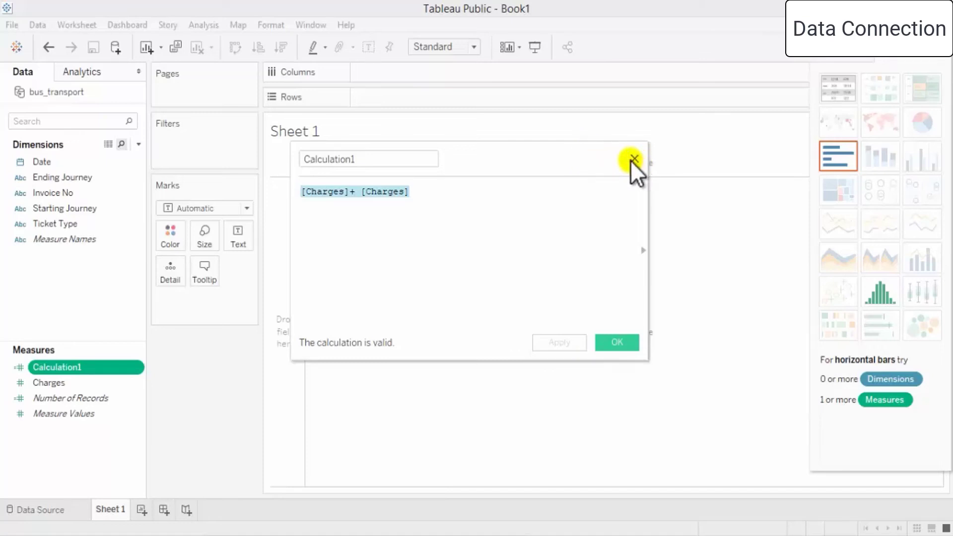
left_click(628, 342)
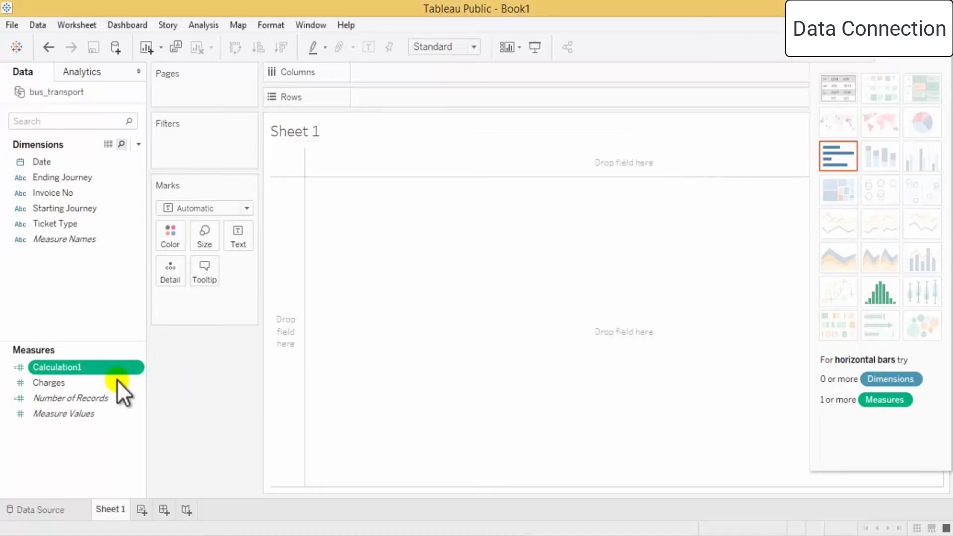
Begin renaming Calculation1 but leave the name unchanged
left_click(46, 368)
right_click(44, 368)
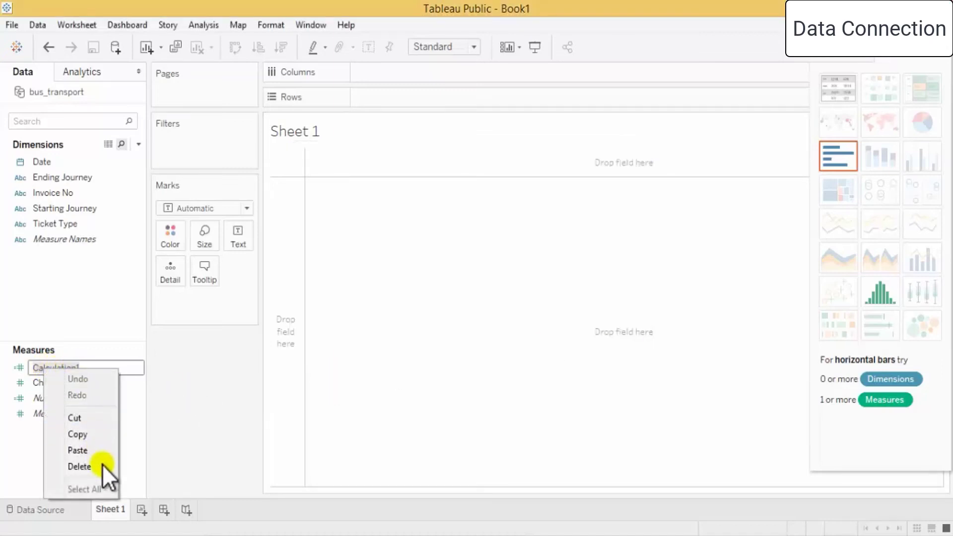
left_click(79, 466)
left_click(50, 398)
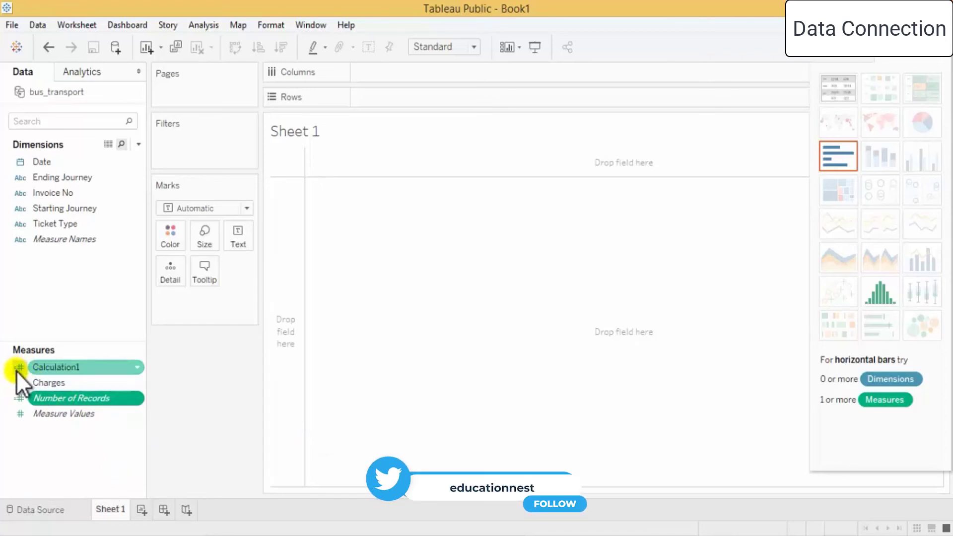
Check Calculation1's data type choices, then delete the Calculation1 field
left_click(16, 370)
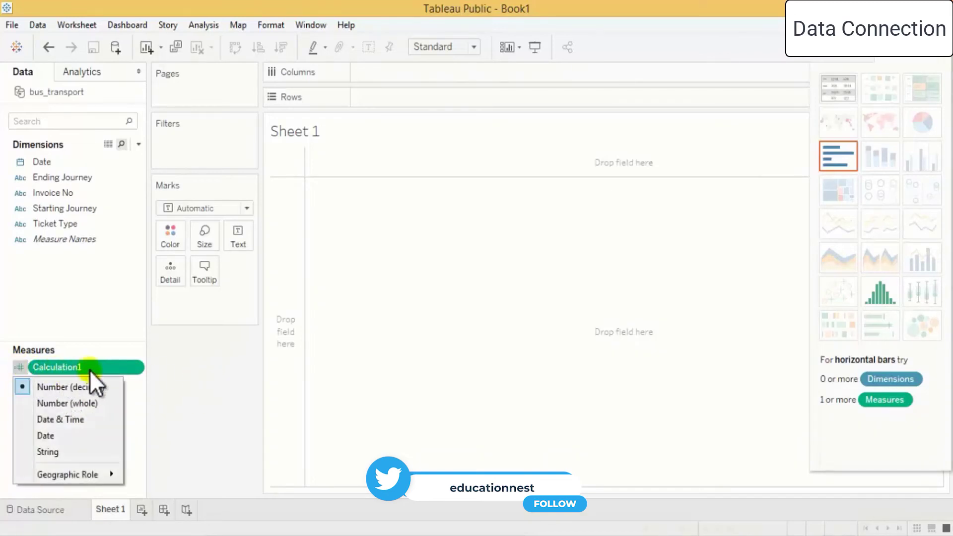
left_click(21, 368)
right_click(49, 367)
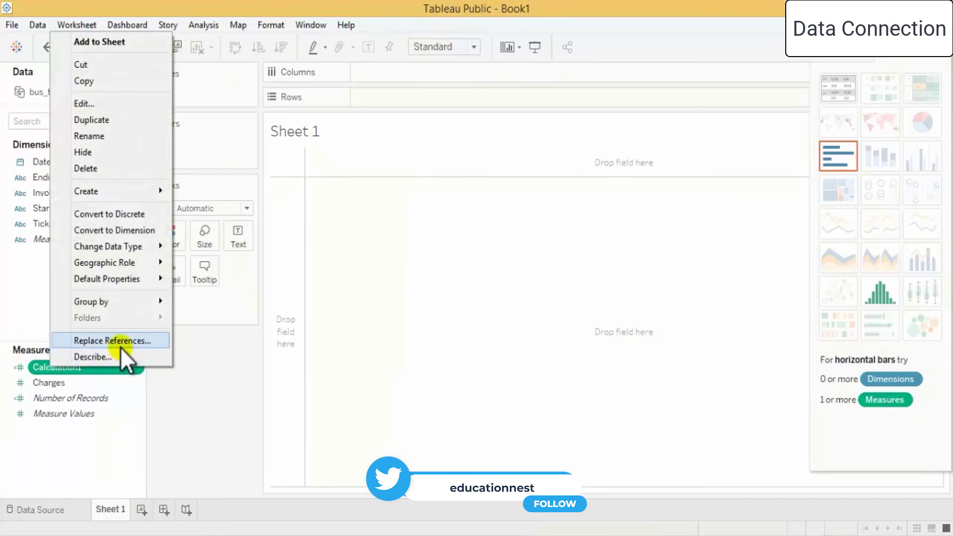
left_click(102, 166)
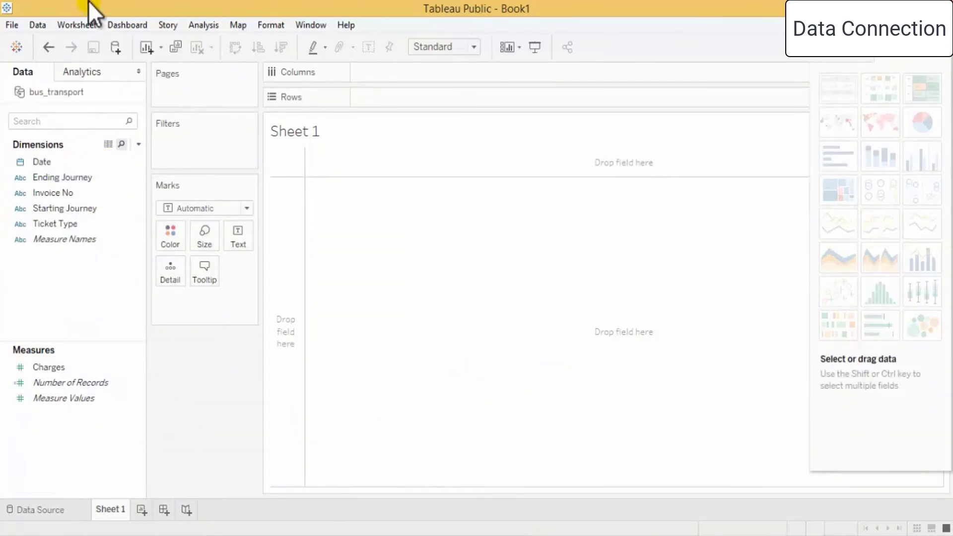
left_click(271, 25)
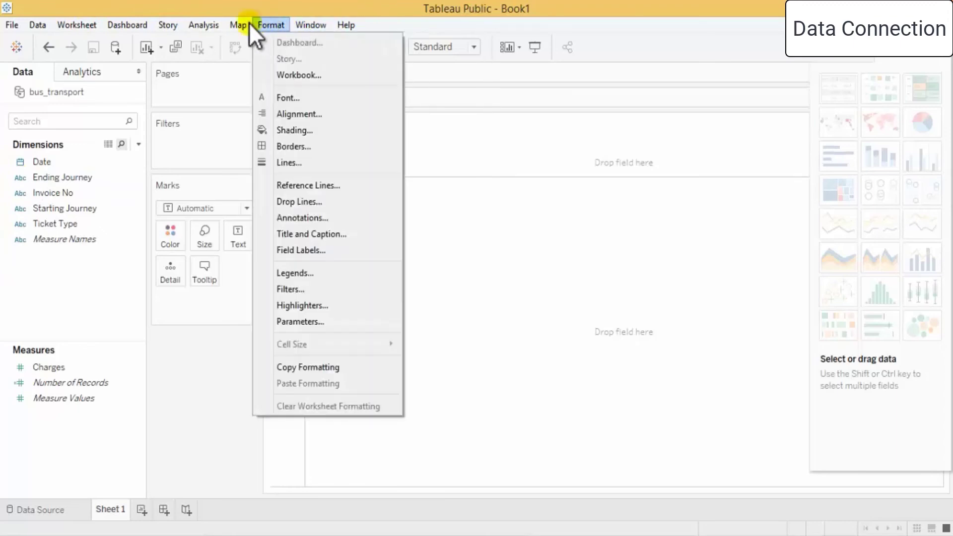
mouse_move(246, 45)
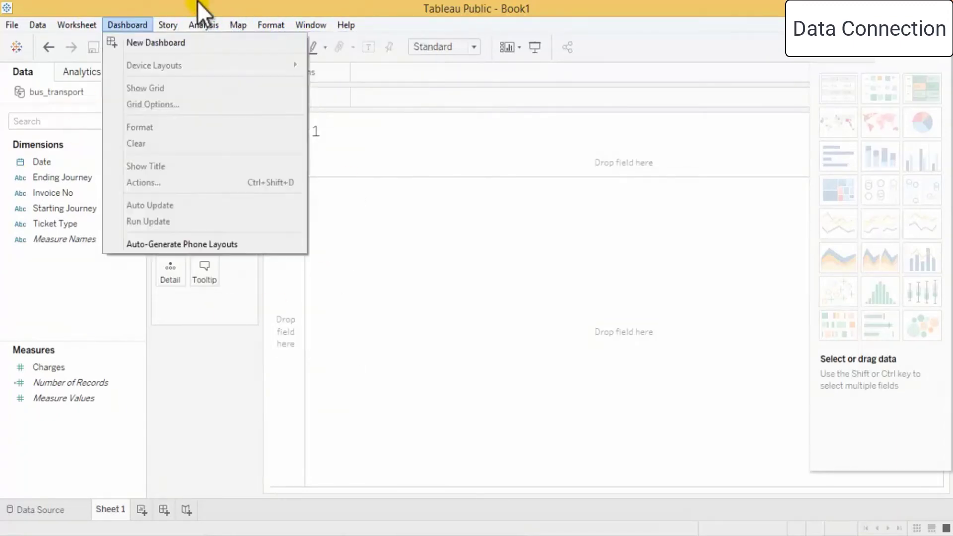
mouse_move(214, 29)
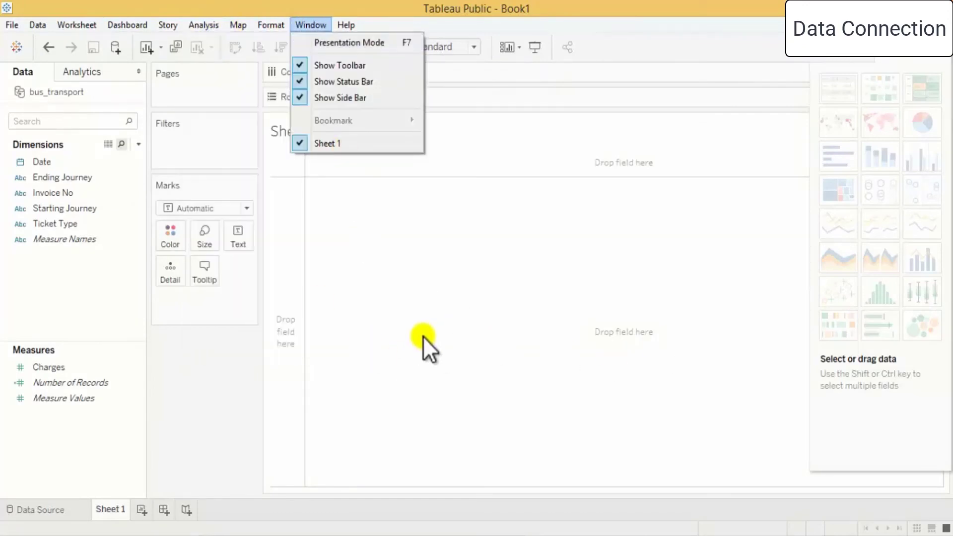
left_click(423, 335)
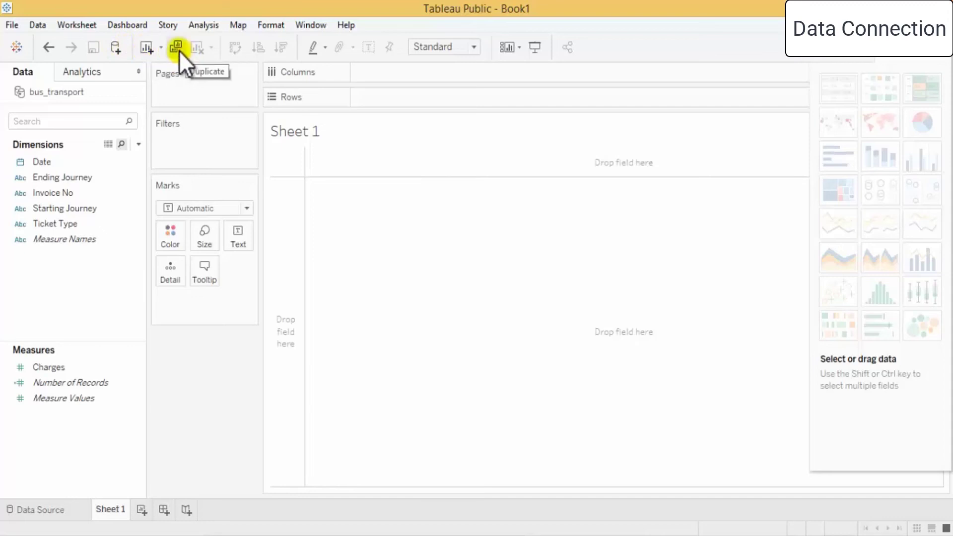
left_click(474, 46)
left_click(463, 77)
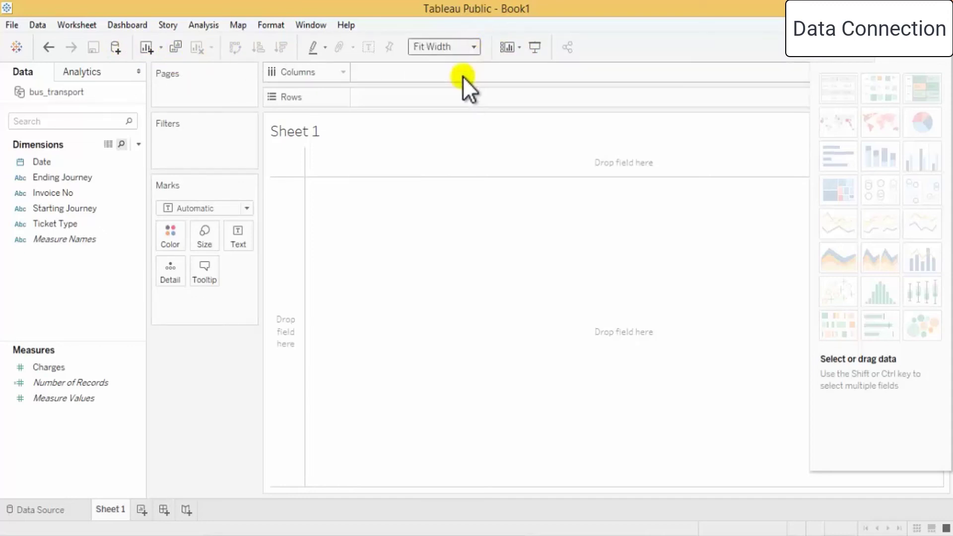
left_click(473, 46)
left_click(465, 92)
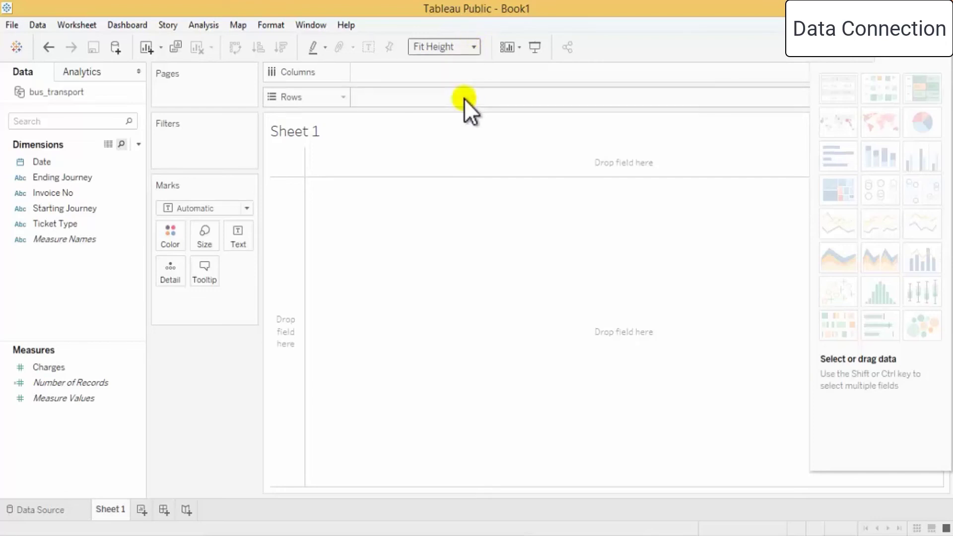
left_click(449, 48)
left_click(452, 63)
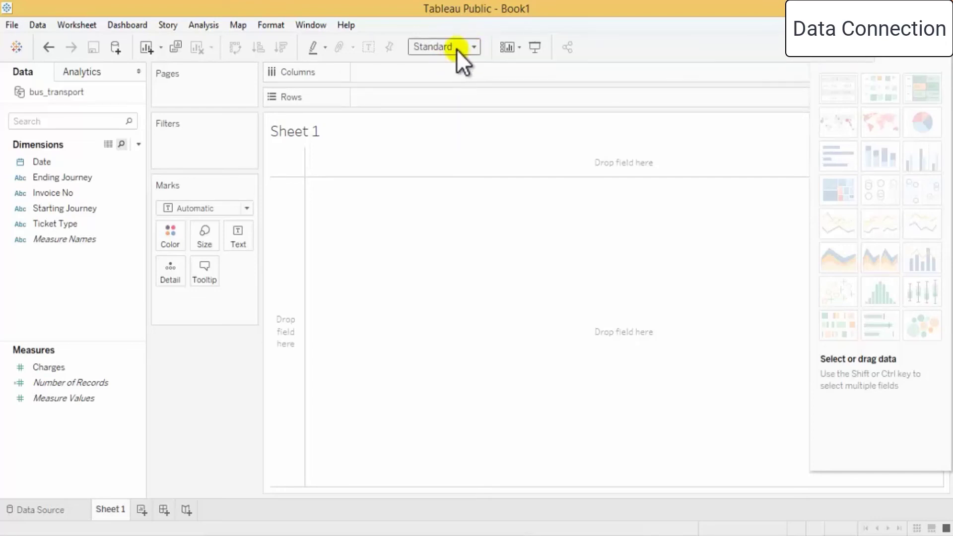
left_click(456, 48)
left_click(464, 104)
left_click(455, 50)
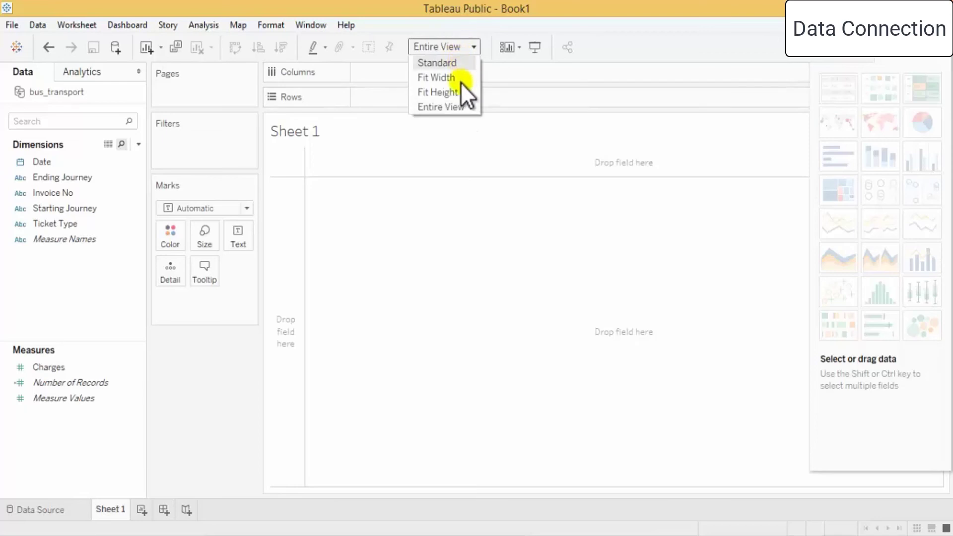
key("Escape")
left_click(457, 66)
left_click(520, 49)
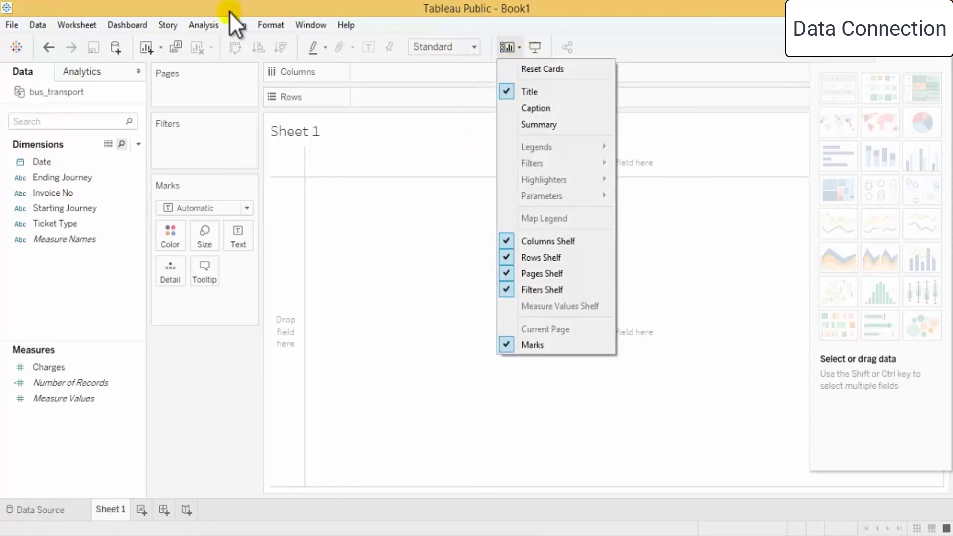
left_click(424, 117)
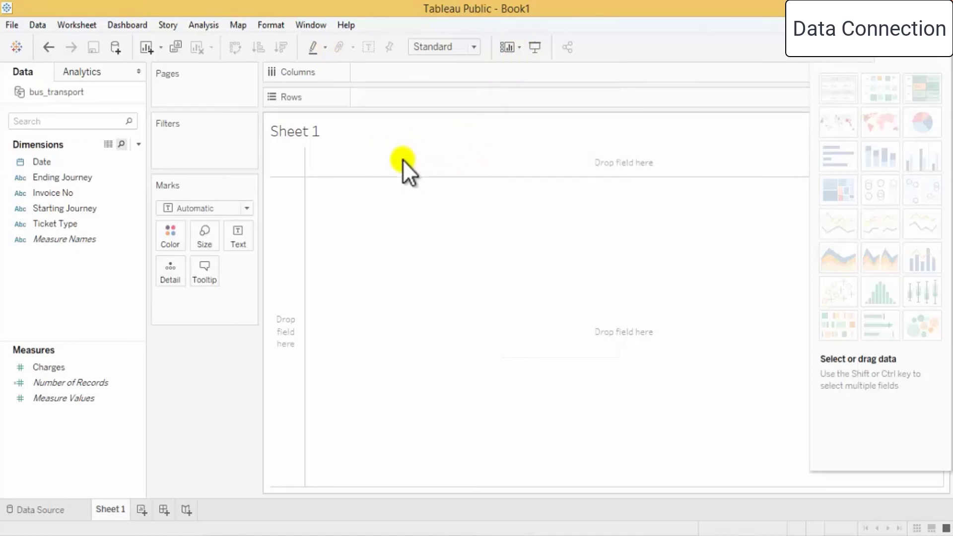
left_click(318, 52)
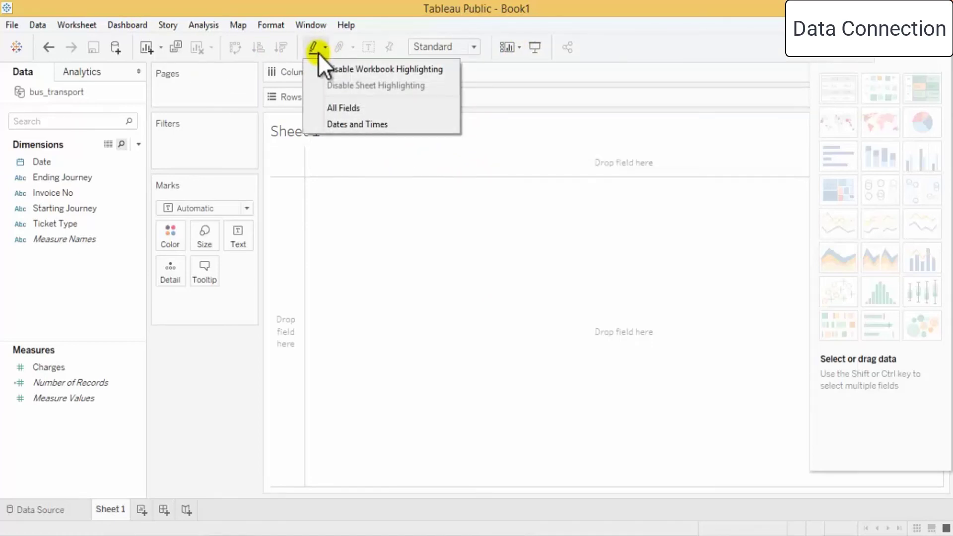
left_click(654, 159)
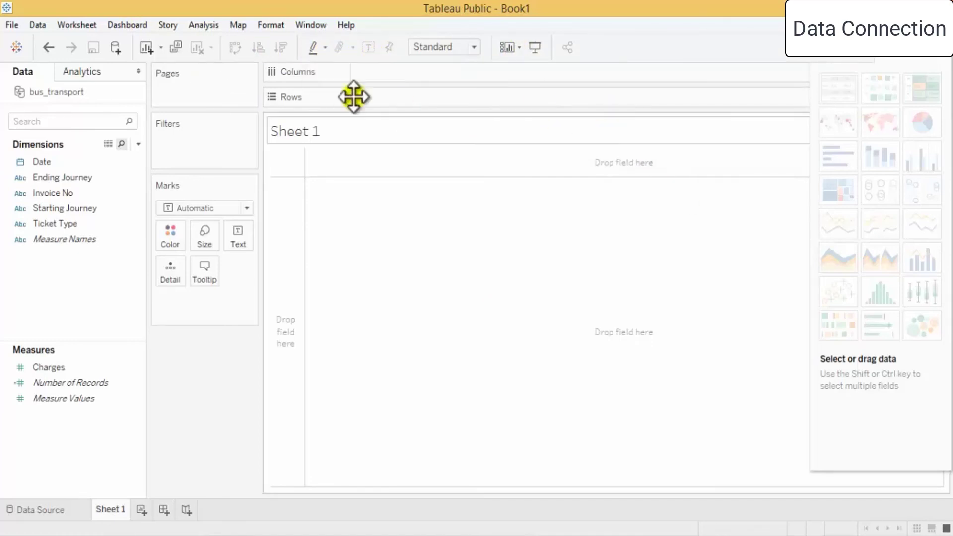
left_click(536, 48)
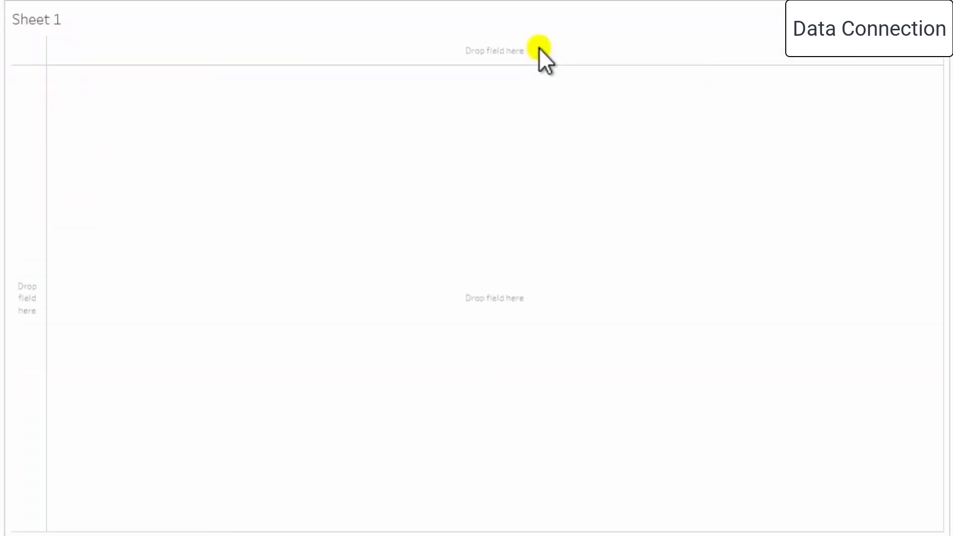
key("Escape")
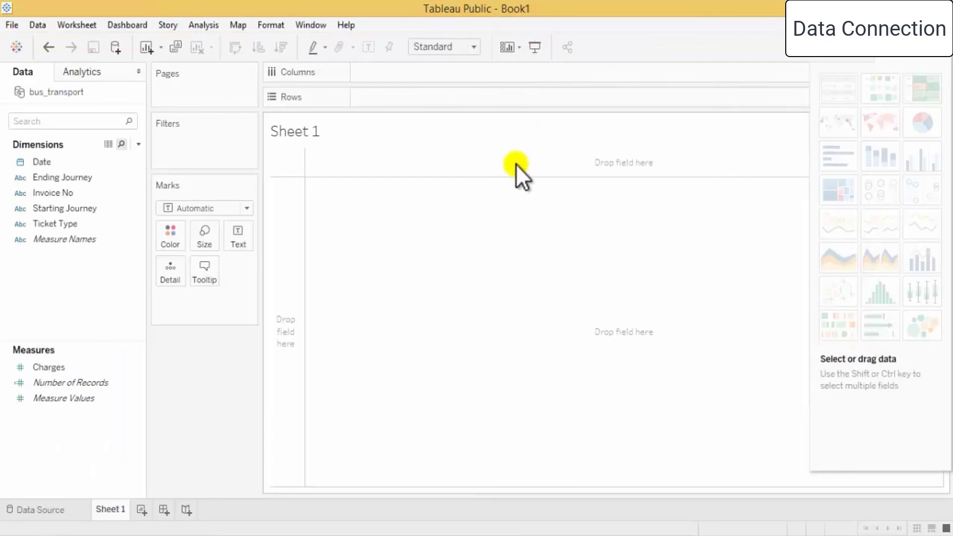